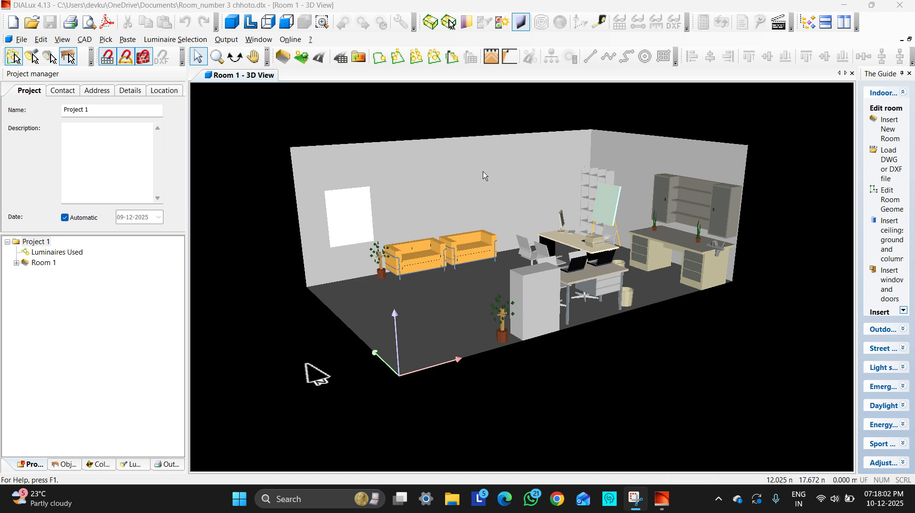
Rotate the 3D view of Room 1 to look at the furnished office from another side, and return to object selection
{"action": "left_click", "coordinate": [235, 57]}
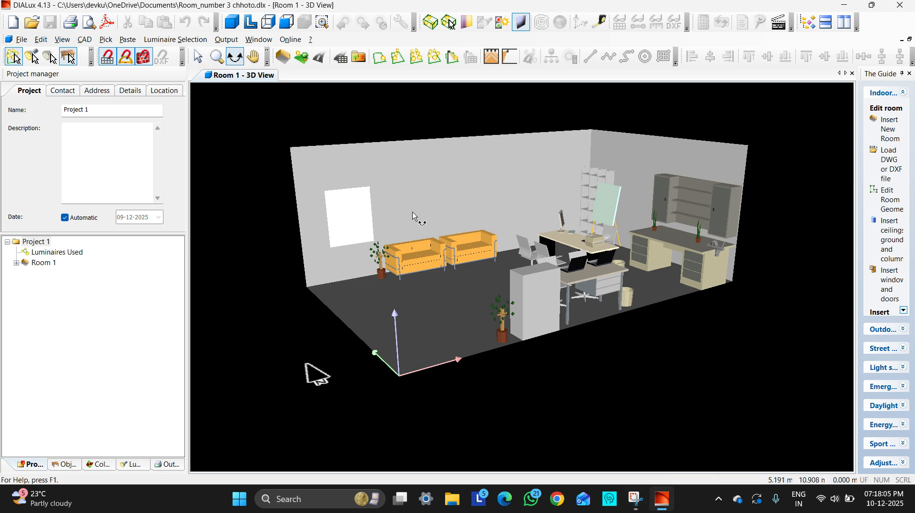
{"action": "left_click_drag", "start_coordinate": [413, 215], "coordinate": [511, 281]}
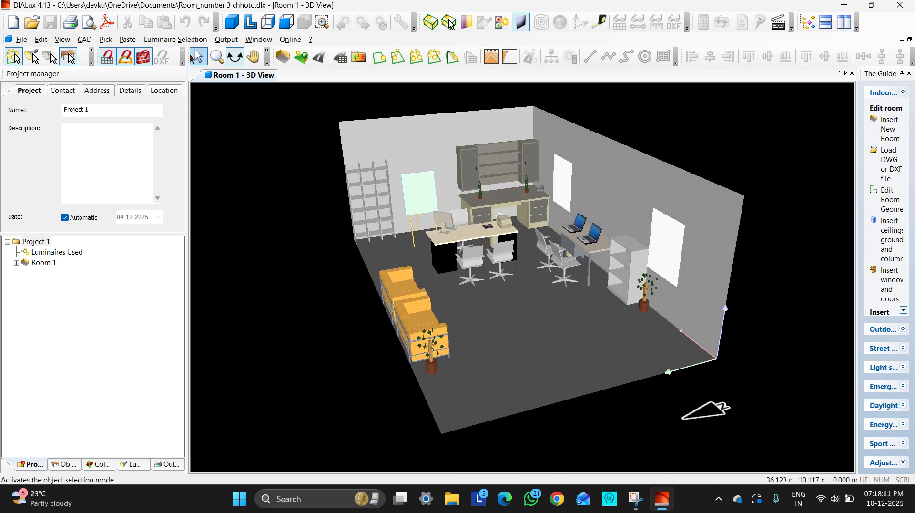
{"action": "left_click", "coordinate": [197, 57]}
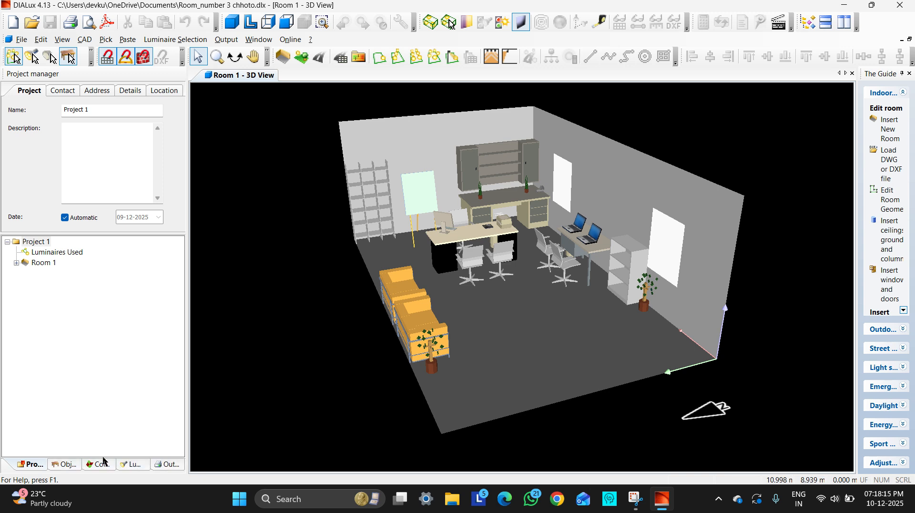
Open the Philips online catalogue from the luminaire manufacturer list and place the browser window beside DIALux
{"action": "left_click", "coordinate": [128, 465]}
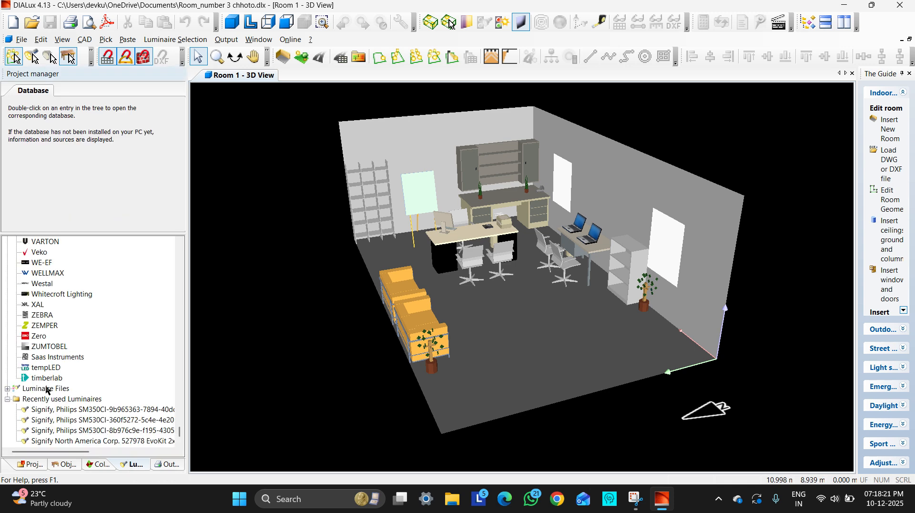
{"action": "scroll", "coordinate": [45, 355], "scroll_direction": "up", "scroll_amount": 3}
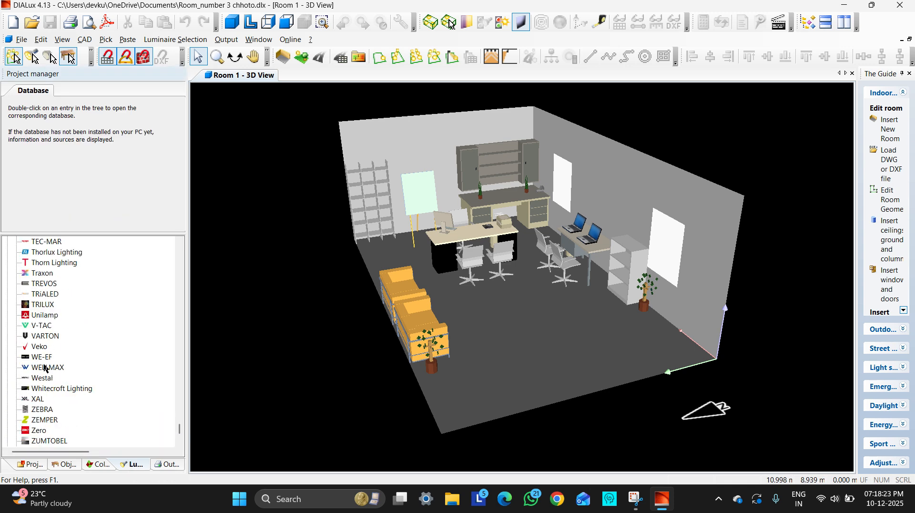
{"action": "scroll", "coordinate": [44, 369], "scroll_direction": "up", "scroll_amount": 1}
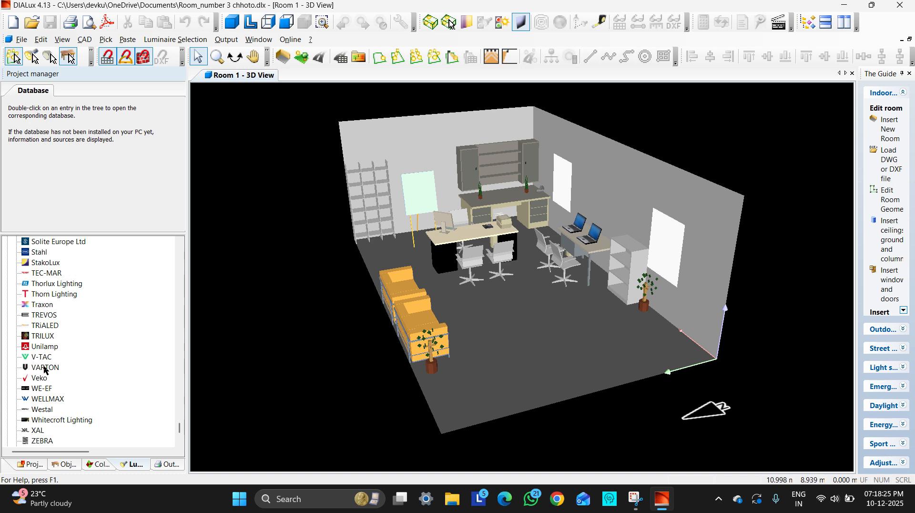
{"action": "scroll", "coordinate": [44, 368], "scroll_direction": "up", "scroll_amount": 5}
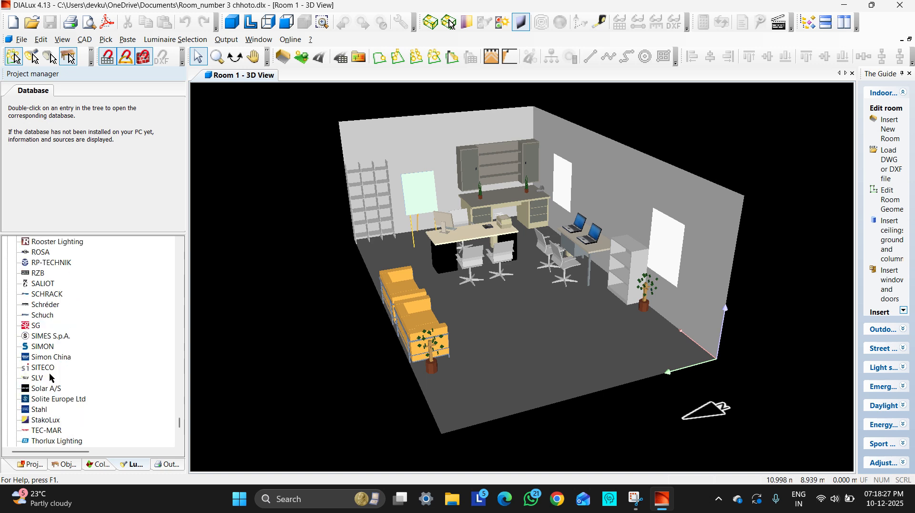
{"action": "scroll", "coordinate": [50, 378], "scroll_direction": "up", "scroll_amount": 7}
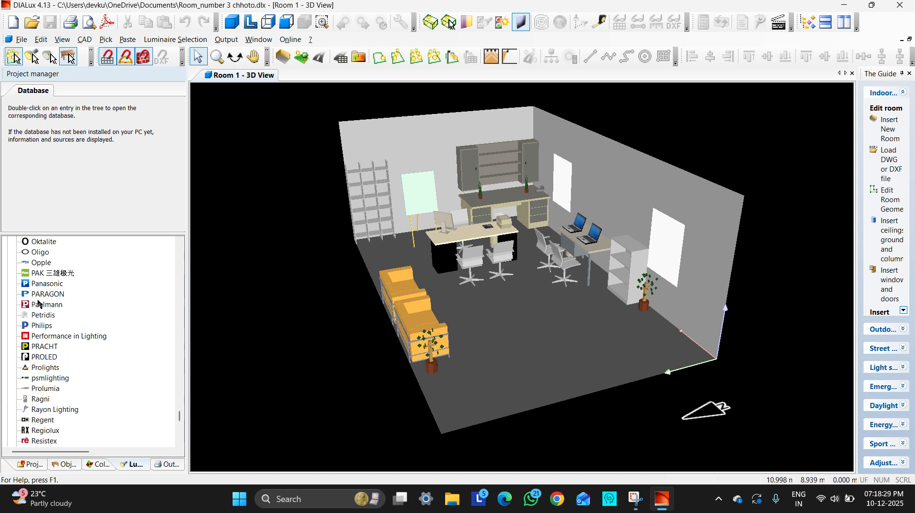
{"action": "left_click", "coordinate": [41, 326]}
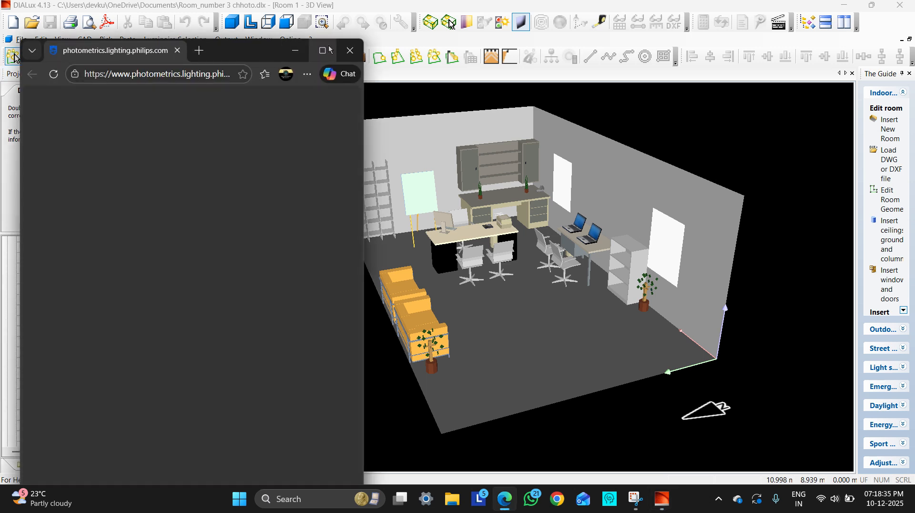
{"action": "mouse_move", "coordinate": [311, 57]}
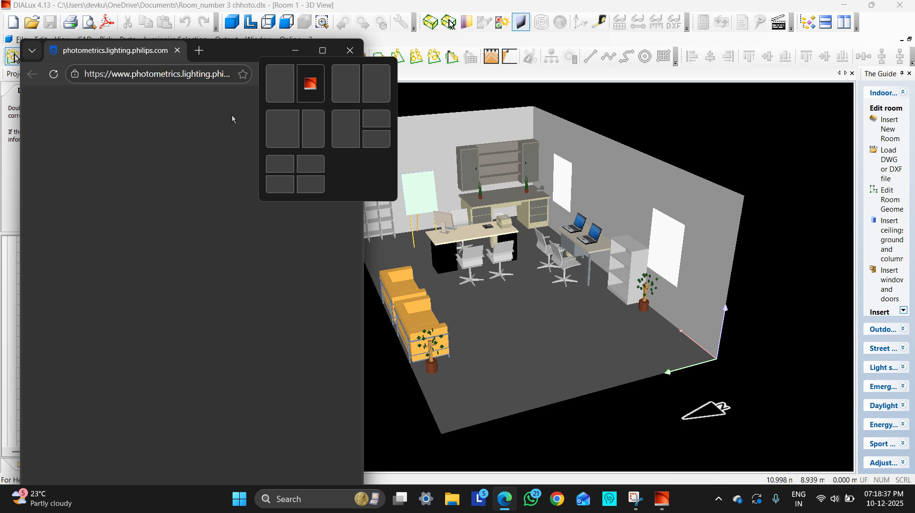
{"action": "left_click", "coordinate": [281, 82]}
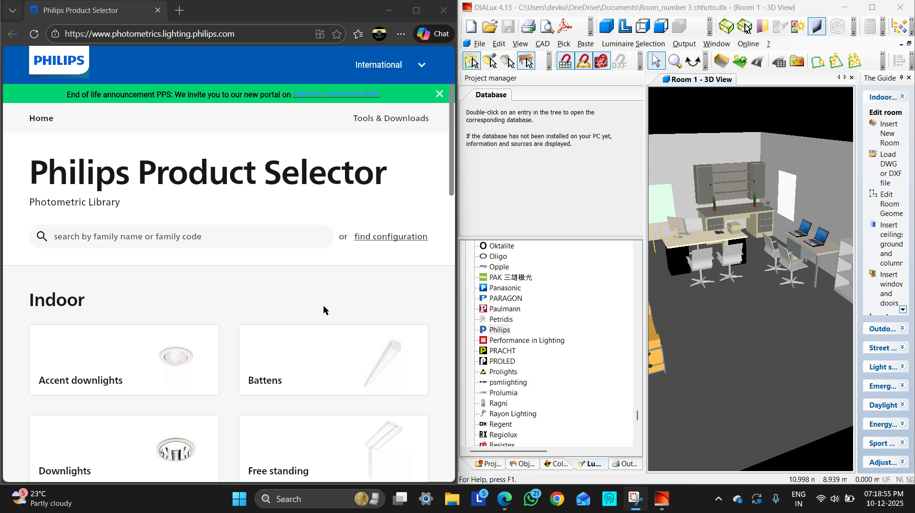
Open the Surface mounted category of indoor luminaires in the Philips Product Selector
{"action": "scroll", "coordinate": [323, 307], "scroll_direction": "down", "scroll_amount": 3}
{"action": "scroll", "coordinate": [323, 306], "scroll_direction": "down", "scroll_amount": 10}
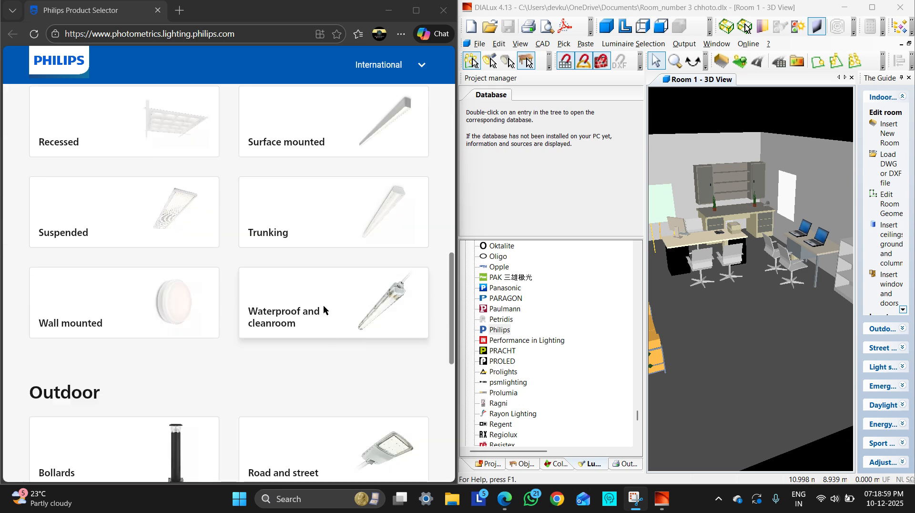
{"action": "scroll", "coordinate": [323, 310], "scroll_direction": "down", "scroll_amount": 2}
{"action": "scroll", "coordinate": [323, 310], "scroll_direction": "up", "scroll_amount": 3}
{"action": "scroll", "coordinate": [323, 309], "scroll_direction": "up", "scroll_amount": 1}
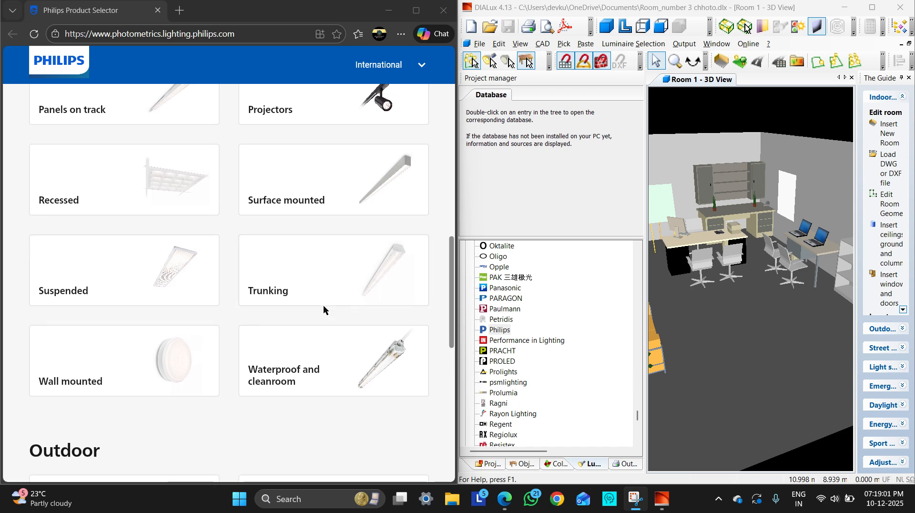
{"action": "left_click", "coordinate": [335, 208]}
Open the TrueLine, surface mounted family and its product page
{"action": "scroll", "coordinate": [321, 359], "scroll_direction": "down", "scroll_amount": 10}
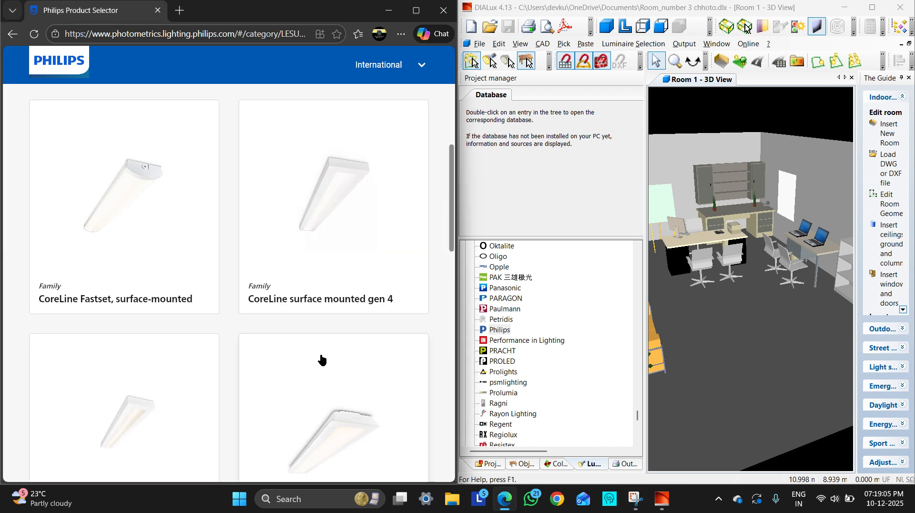
{"action": "scroll", "coordinate": [321, 359], "scroll_direction": "down", "scroll_amount": 2}
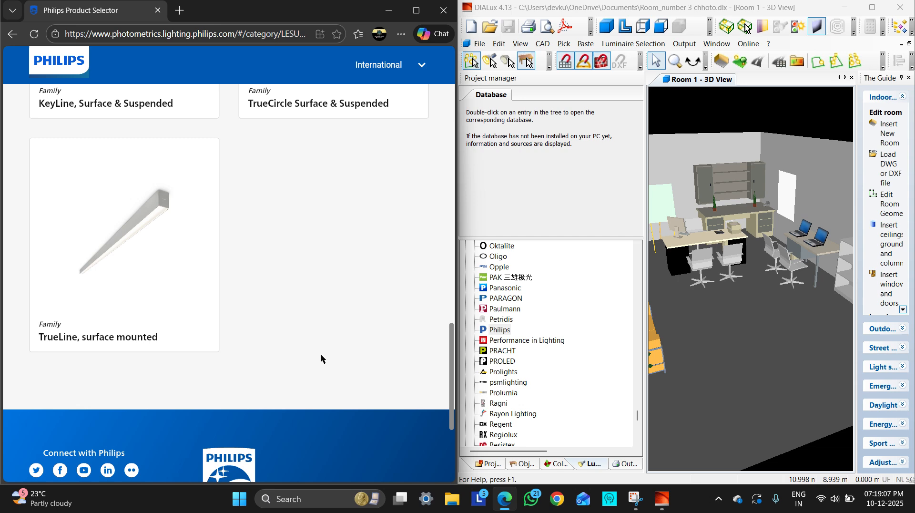
{"action": "left_click", "coordinate": [103, 299]}
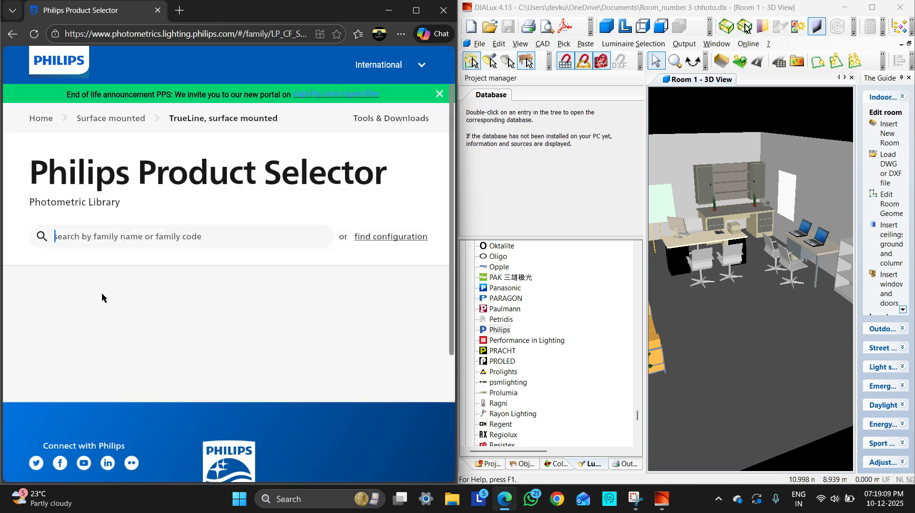
{"action": "scroll", "coordinate": [219, 279], "scroll_direction": "down", "scroll_amount": 3}
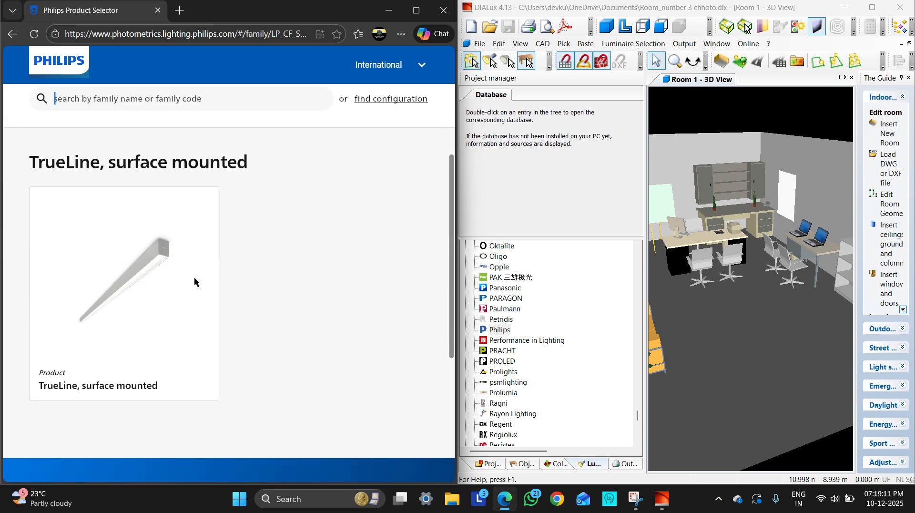
{"action": "left_click", "coordinate": [138, 288]}
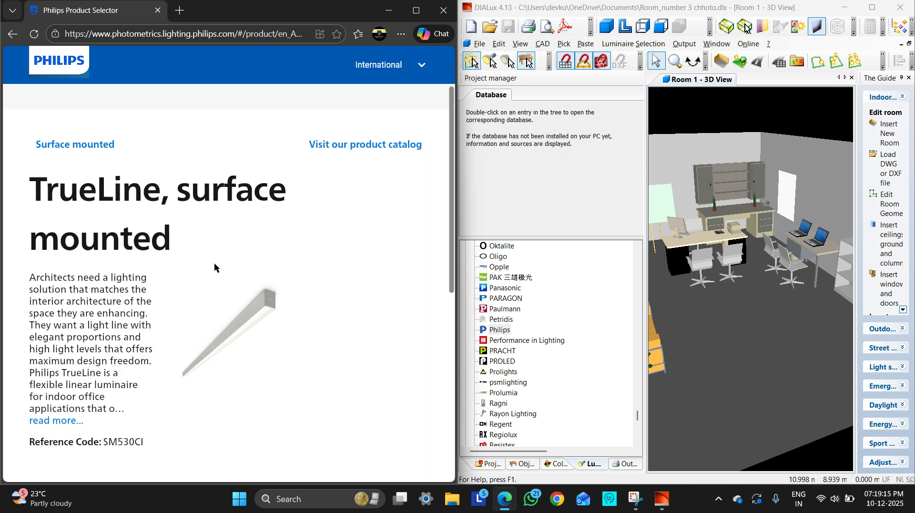
Look over the TrueLine product page and open the luminaire in the Philips product catalog
{"action": "scroll", "coordinate": [215, 266], "scroll_direction": "down", "scroll_amount": 3}
{"action": "scroll", "coordinate": [215, 267], "scroll_direction": "up", "scroll_amount": 3}
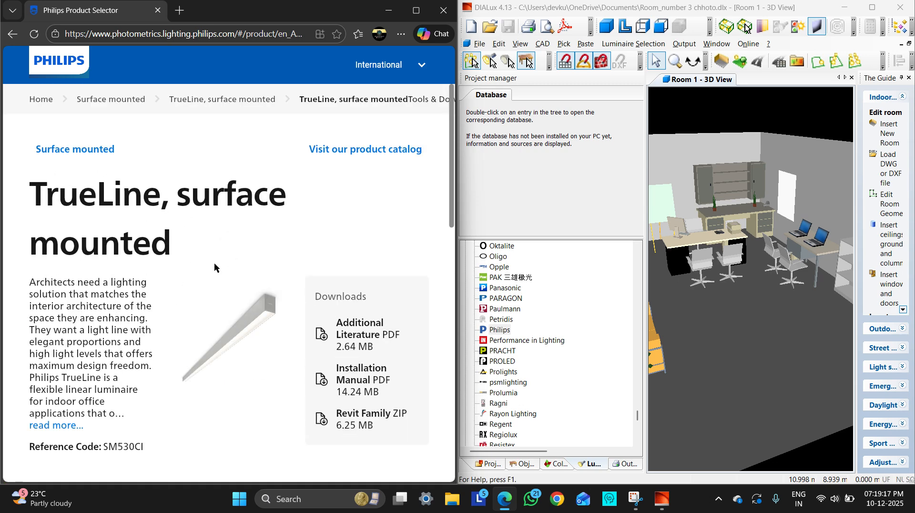
{"action": "left_click", "coordinate": [340, 159]}
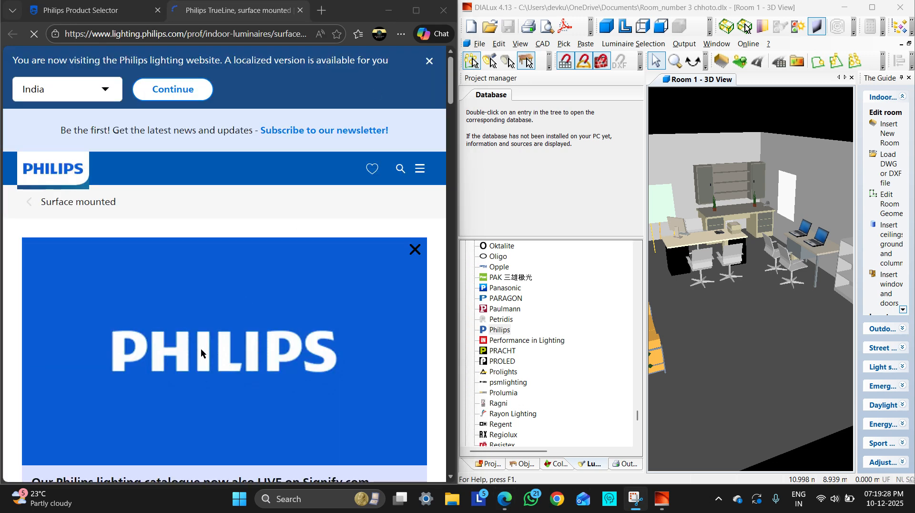
Review the efficacy, flux and wattage of the listed TrueLine variants, and maximize the browser window
{"action": "scroll", "coordinate": [201, 351], "scroll_direction": "down", "scroll_amount": 10}
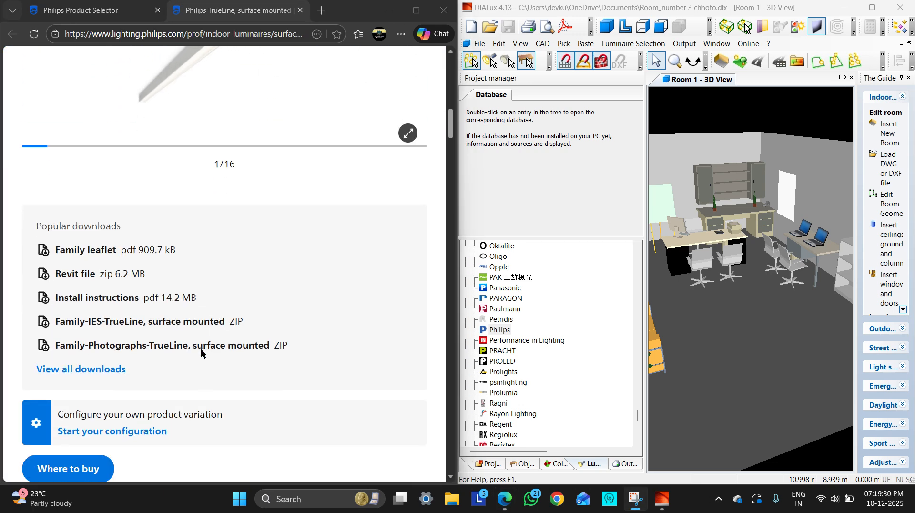
{"action": "scroll", "coordinate": [202, 353], "scroll_direction": "down", "scroll_amount": 9}
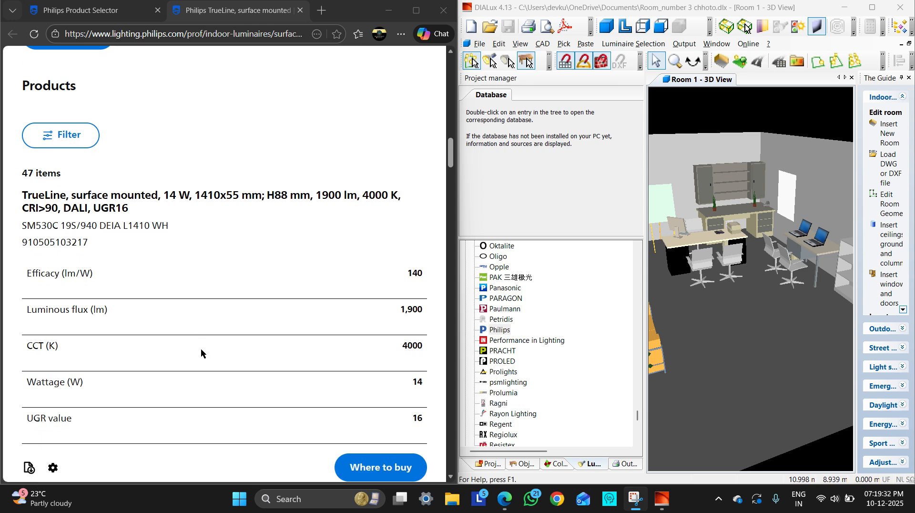
{"action": "scroll", "coordinate": [201, 352], "scroll_direction": "down", "scroll_amount": 9}
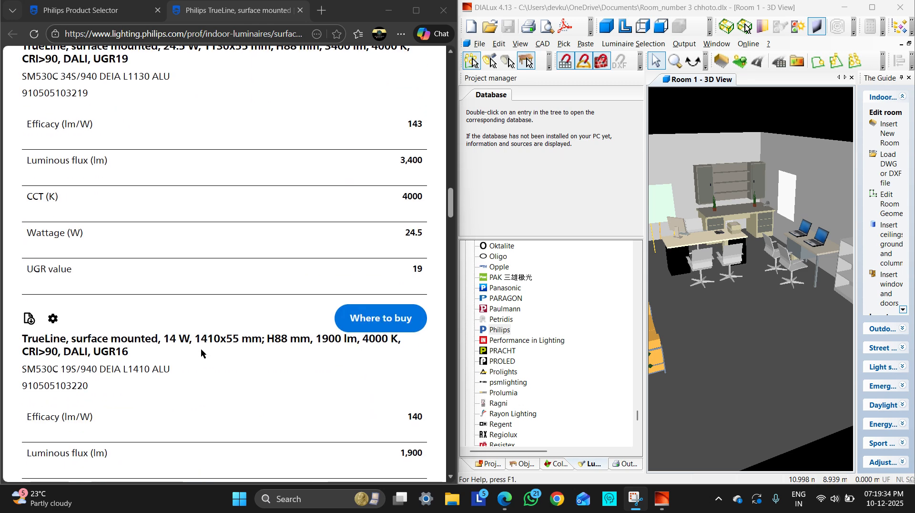
{"action": "scroll", "coordinate": [201, 353], "scroll_direction": "up", "scroll_amount": 10}
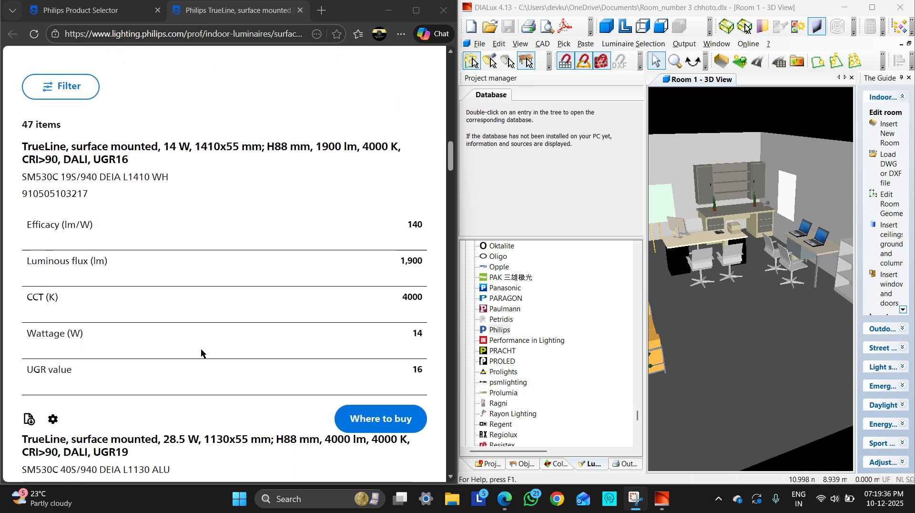
{"action": "scroll", "coordinate": [201, 353], "scroll_direction": "down", "scroll_amount": 2}
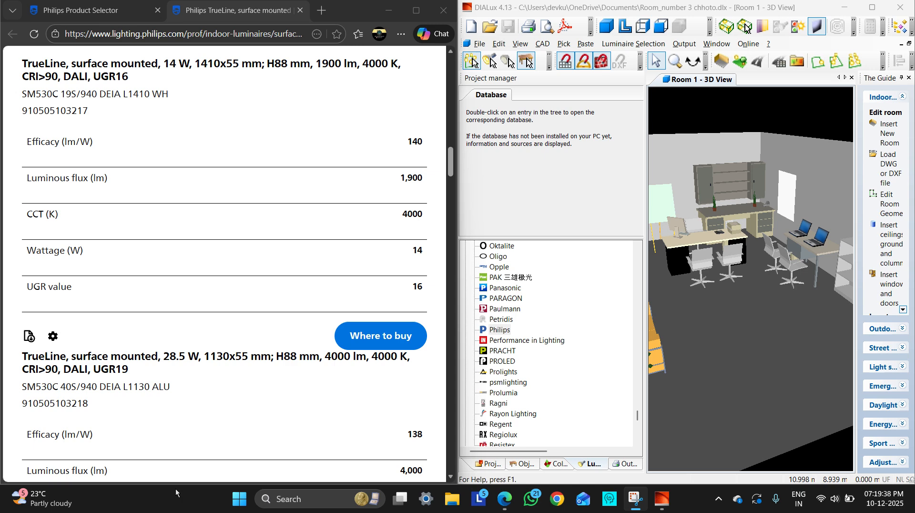
{"action": "left_click", "coordinate": [418, 11]}
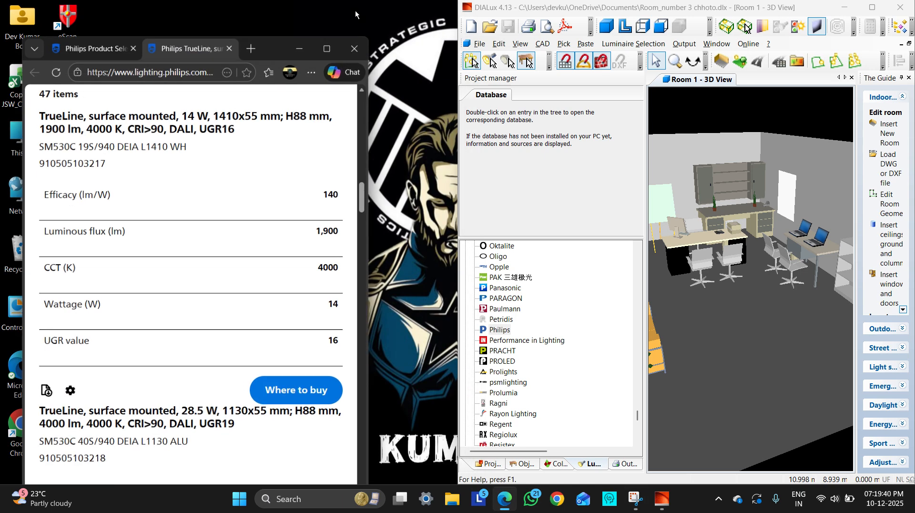
{"action": "left_click", "coordinate": [321, 50]}
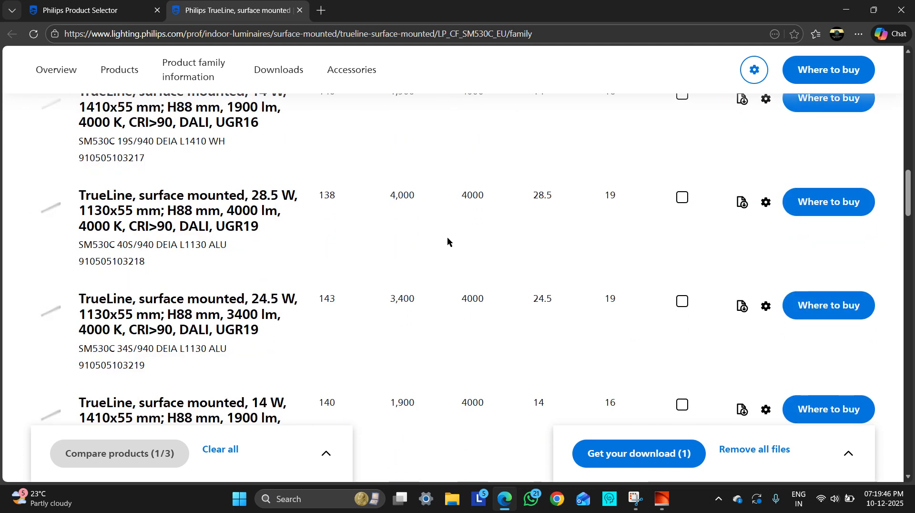
Open the product page of the TrueLine 28.5 W, 1130x55 mm, 4000 lm, 4000 K variant
{"action": "scroll", "coordinate": [447, 237], "scroll_direction": "up", "scroll_amount": 3}
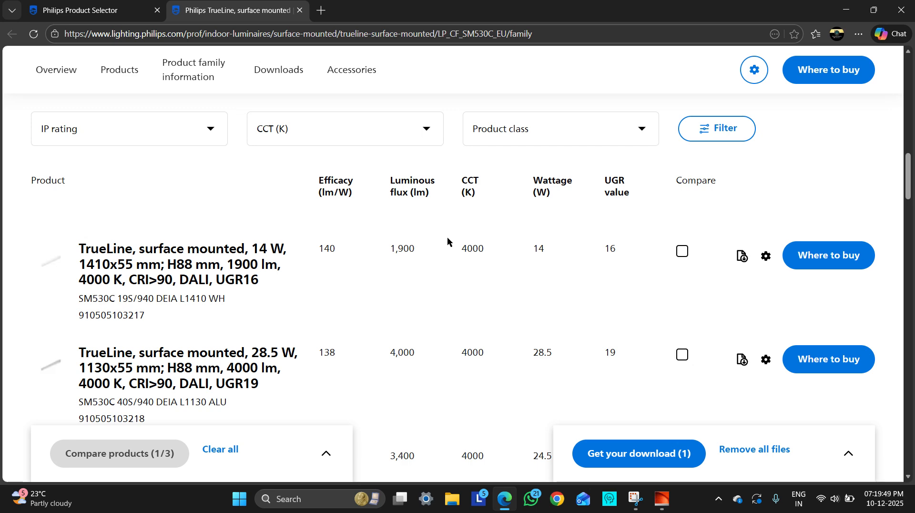
{"action": "scroll", "coordinate": [447, 237], "scroll_direction": "down", "scroll_amount": 1}
{"action": "scroll", "coordinate": [348, 223], "scroll_direction": "down", "scroll_amount": 2}
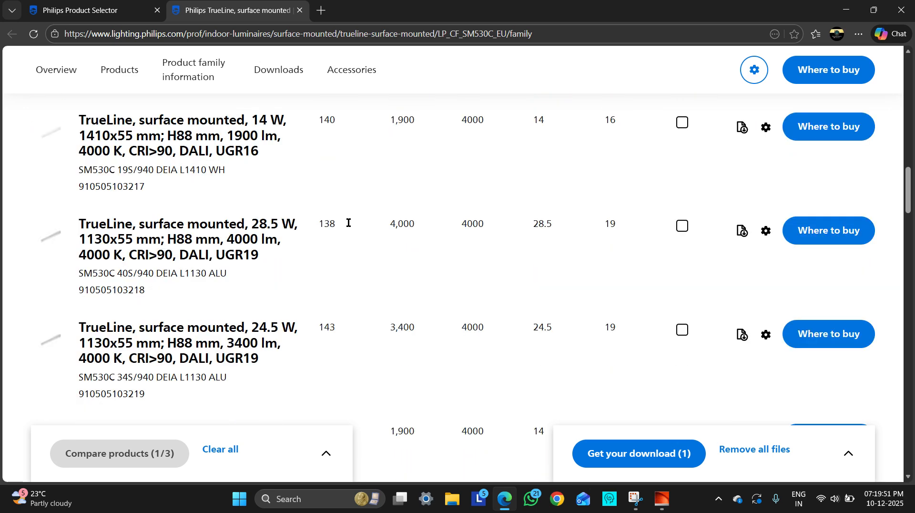
{"action": "left_click", "coordinate": [205, 238]}
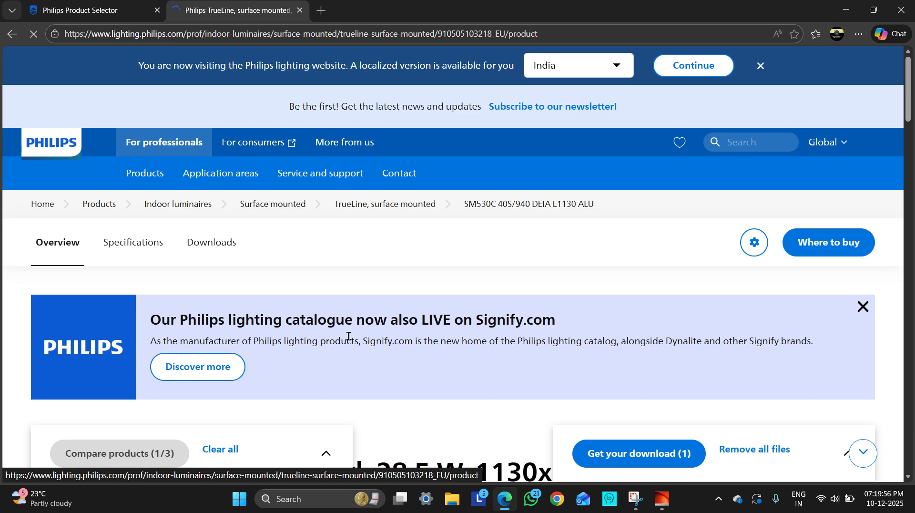
Download the IES photometric file of the SM530C 40S/940 DEIA L1130 ALU luminaire
{"action": "scroll", "coordinate": [348, 336], "scroll_direction": "down", "scroll_amount": 3}
{"action": "scroll", "coordinate": [348, 336], "scroll_direction": "down", "scroll_amount": 5}
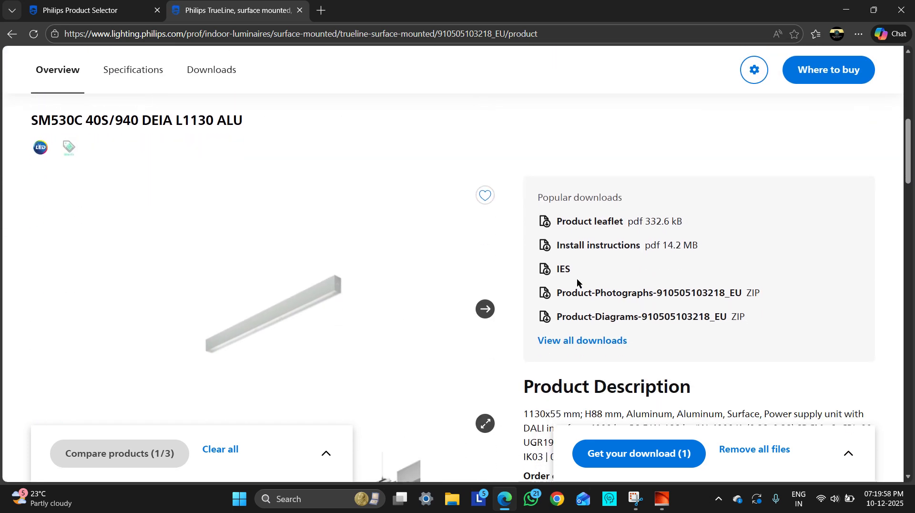
{"action": "left_click", "coordinate": [571, 275]}
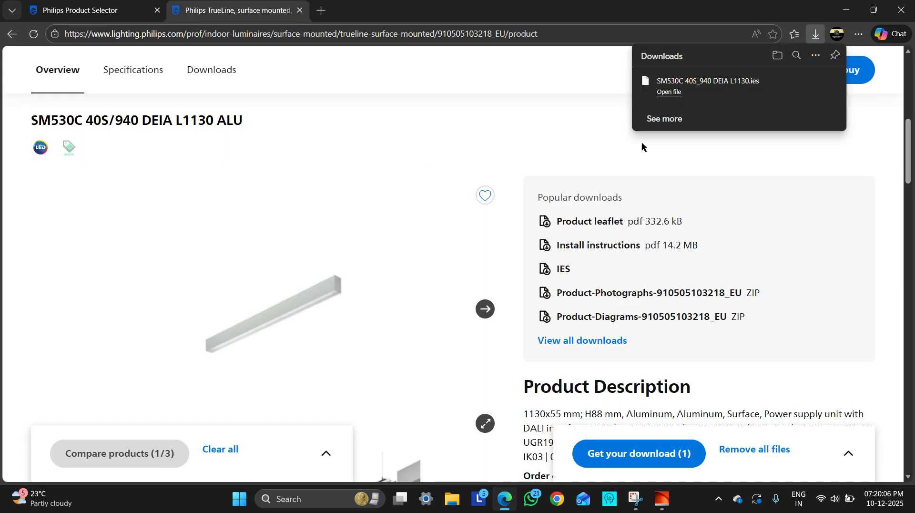
Show the full list of downloaded files on the browser's downloads page
{"action": "left_click", "coordinate": [664, 120]}
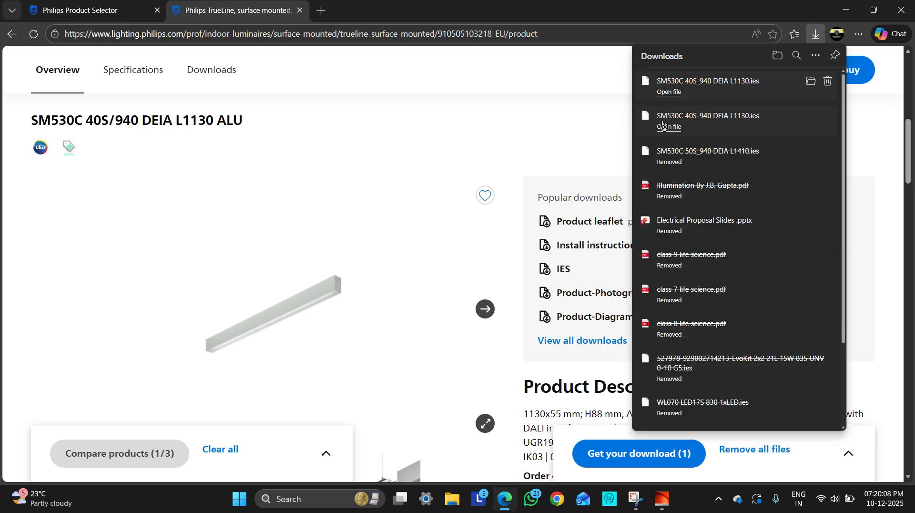
{"action": "left_click", "coordinate": [815, 55]}
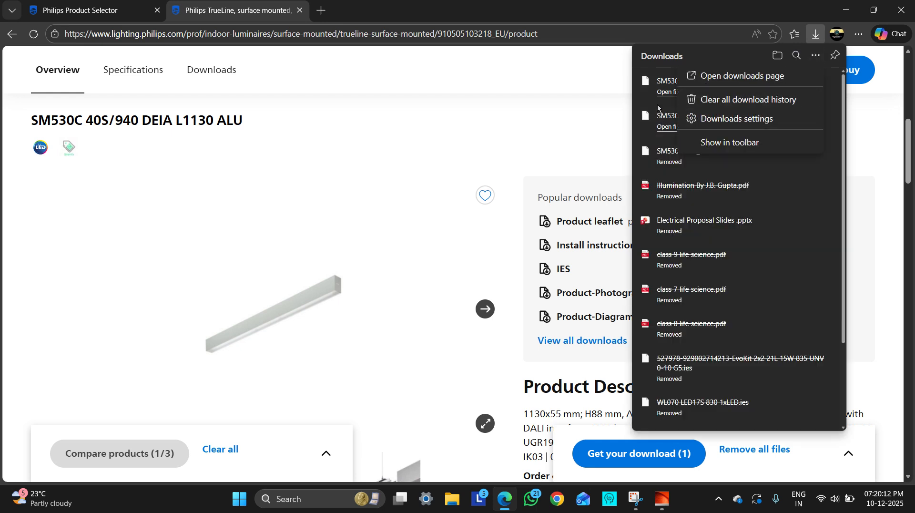
{"action": "left_click", "coordinate": [747, 76]}
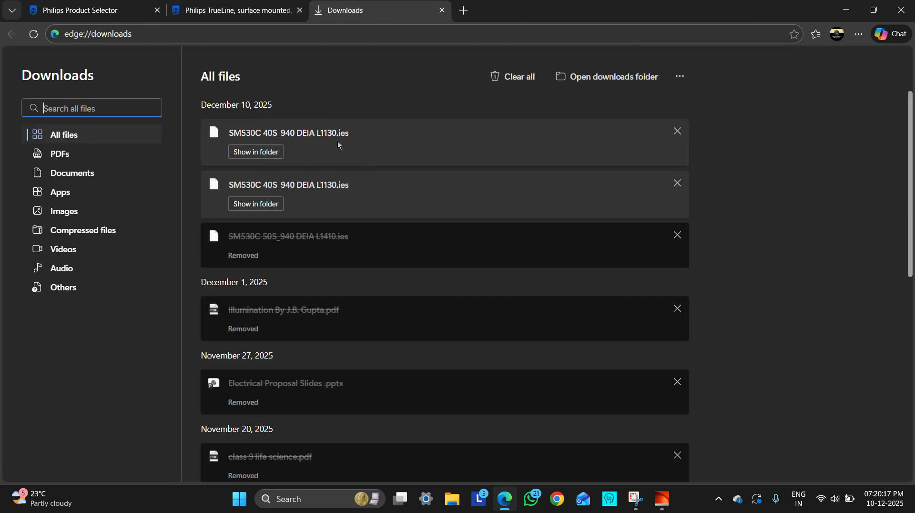
Show the downloaded SM530C 40S_940 DEIA L1130 IES file in its folder, and return to a maximized DIALux window
{"action": "left_click", "coordinate": [270, 153]}
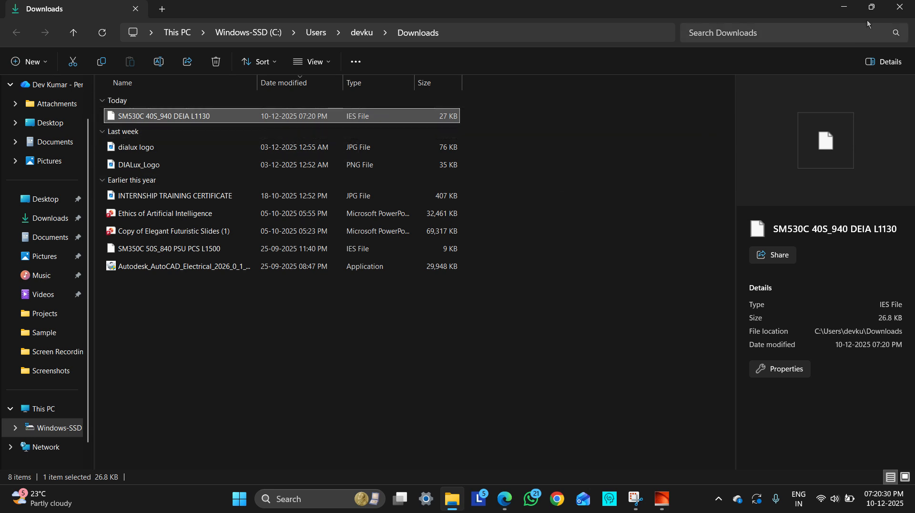
{"action": "mouse_move", "coordinate": [872, 8]}
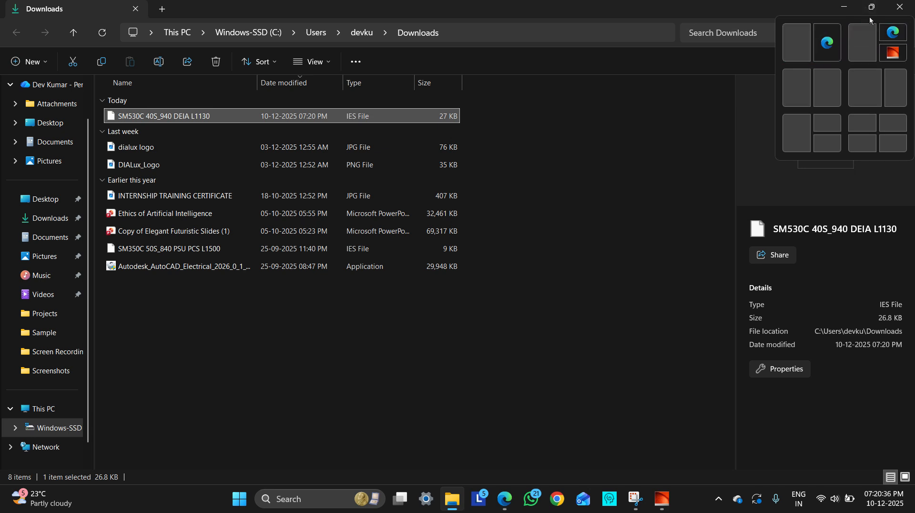
{"action": "left_click", "coordinate": [844, 9]}
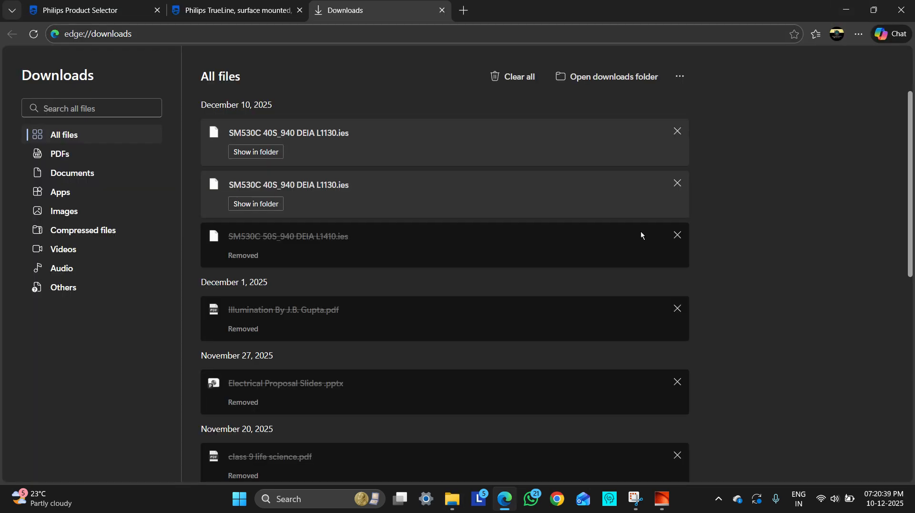
{"action": "left_click", "coordinate": [902, 9]}
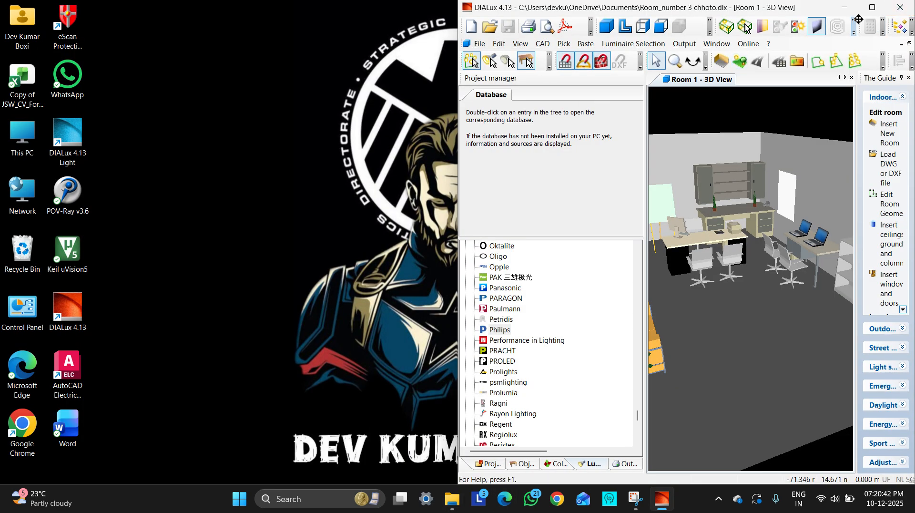
{"action": "left_click", "coordinate": [873, 8]}
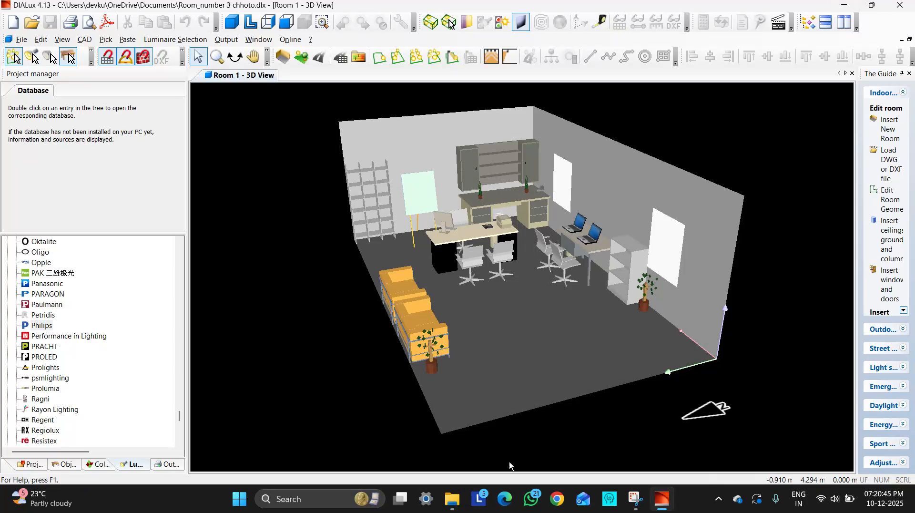
Place File Explorer beside DIALux and insert the SM530C 40S_940 DEIA L1130 IES file into the room as a luminaire, accepting the proposed sizes
{"action": "left_click", "coordinate": [451, 501]}
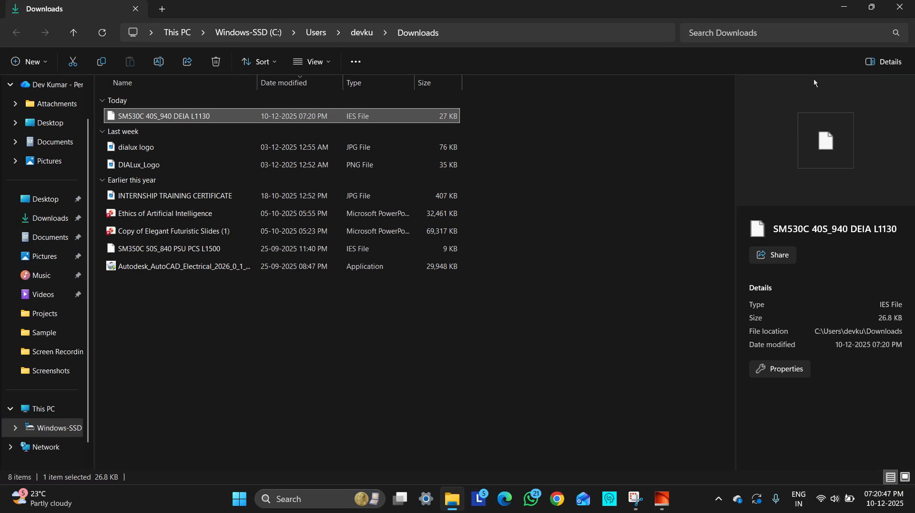
{"action": "mouse_move", "coordinate": [873, 12]}
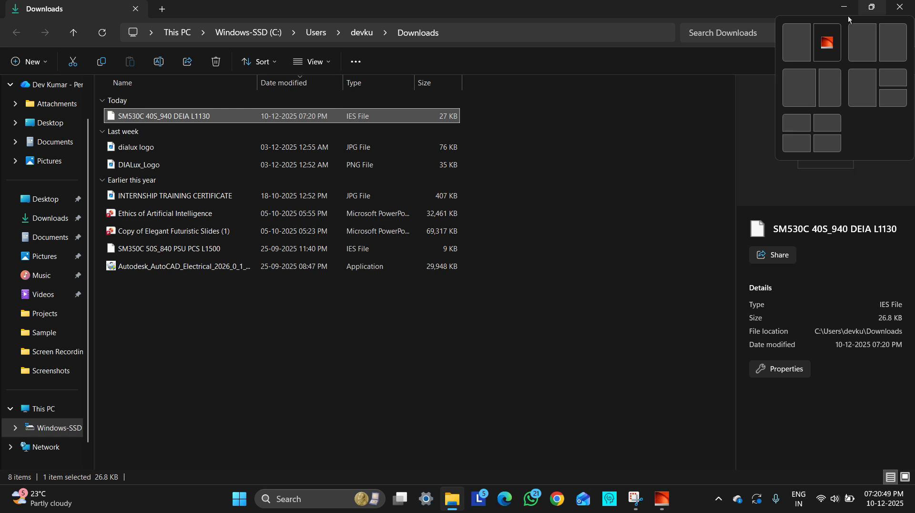
{"action": "left_click", "coordinate": [799, 46]}
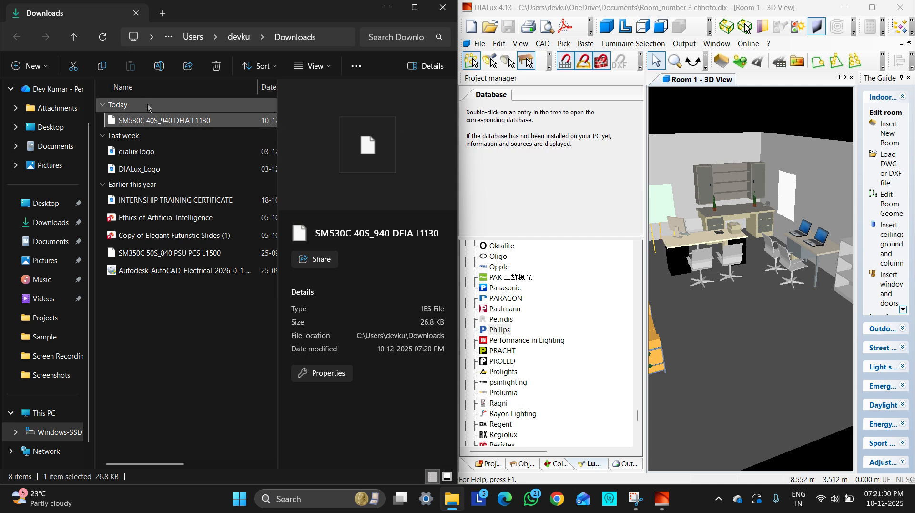
{"action": "left_click_drag", "start_coordinate": [149, 121], "coordinate": [689, 199]}
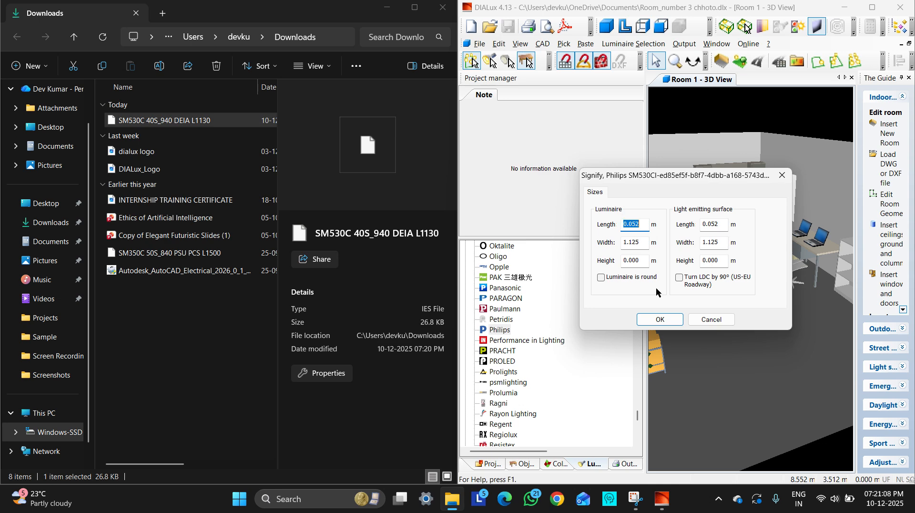
{"action": "left_click", "coordinate": [660, 319]}
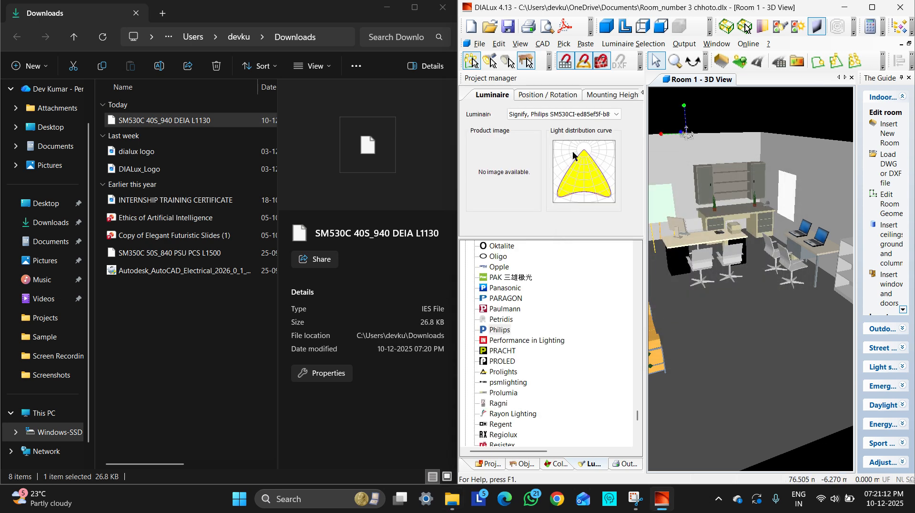
{"action": "left_click", "coordinate": [872, 7]}
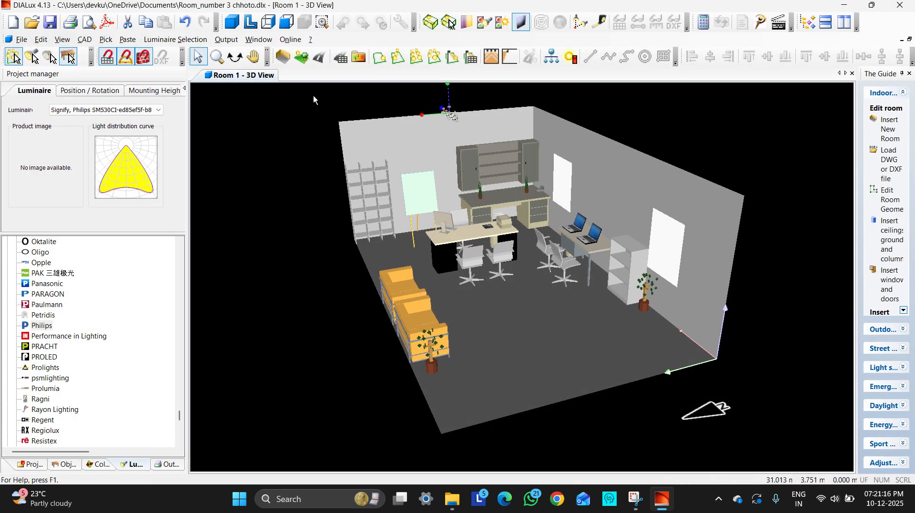
Move the inserted luminaire from the rear wall to the area above the desk and visitor chairs
{"action": "left_click", "coordinate": [235, 57]}
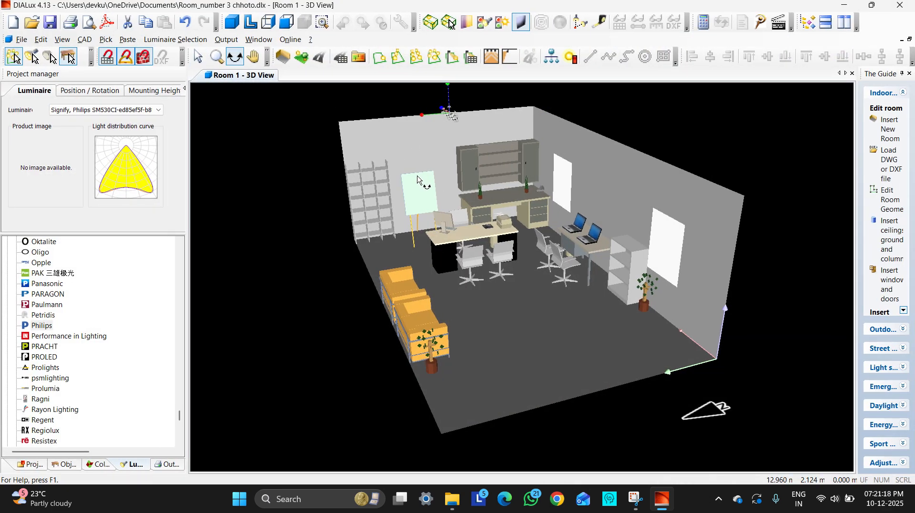
{"action": "left_click_drag", "start_coordinate": [422, 181], "coordinate": [439, 112]}
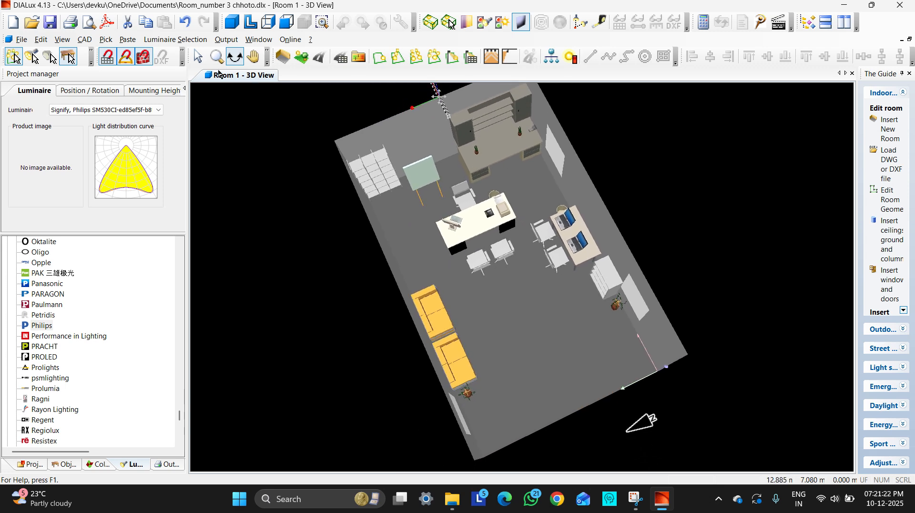
{"action": "left_click", "coordinate": [199, 57]}
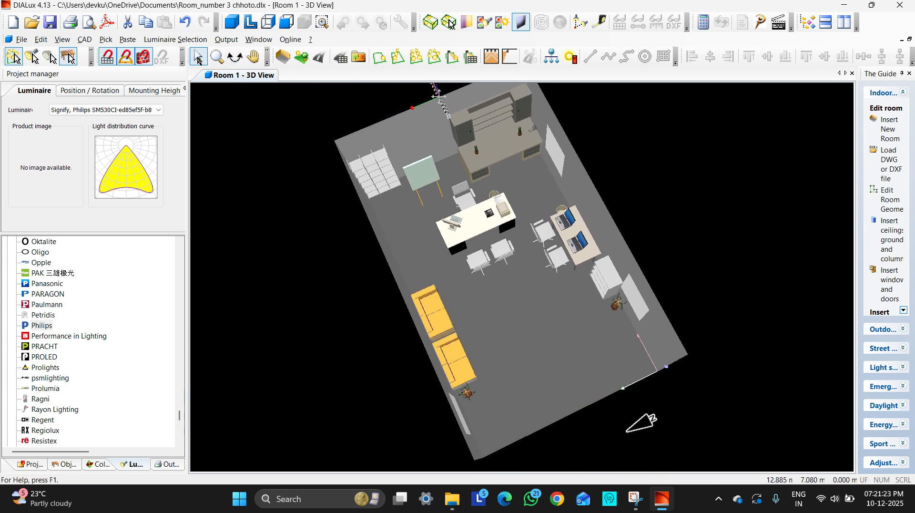
{"action": "left_click", "coordinate": [439, 98]}
{"action": "left_click_drag", "start_coordinate": [439, 98], "coordinate": [506, 230]}
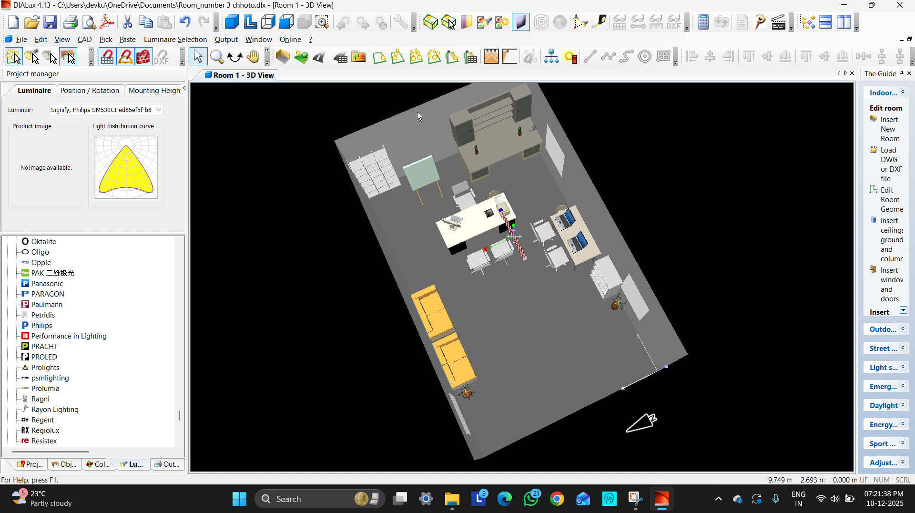
Insert a second SM530C 40S_940 luminaire from the Downloads luminaire files above the desk and its rear chair, accepting the proposed sizes
{"action": "left_click", "coordinate": [416, 58]}
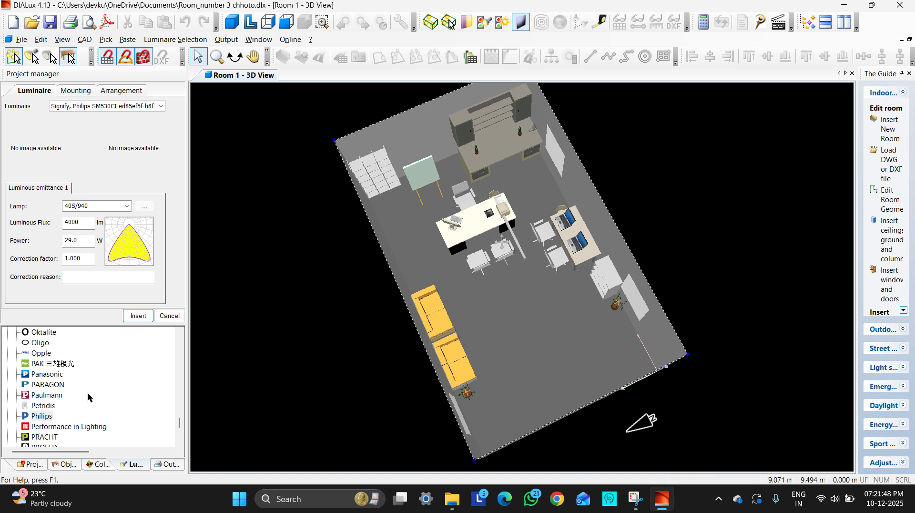
{"action": "scroll", "coordinate": [88, 397], "scroll_direction": "down", "scroll_amount": 10}
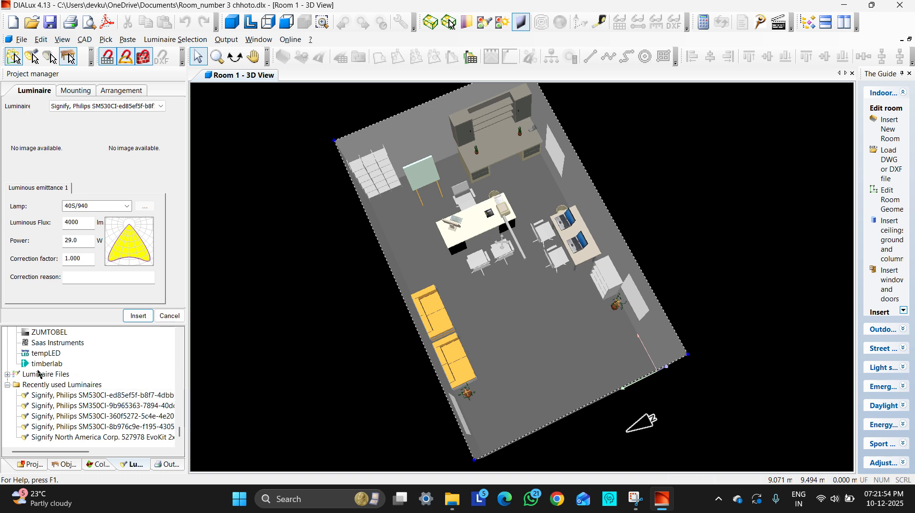
{"action": "left_click", "coordinate": [7, 375]}
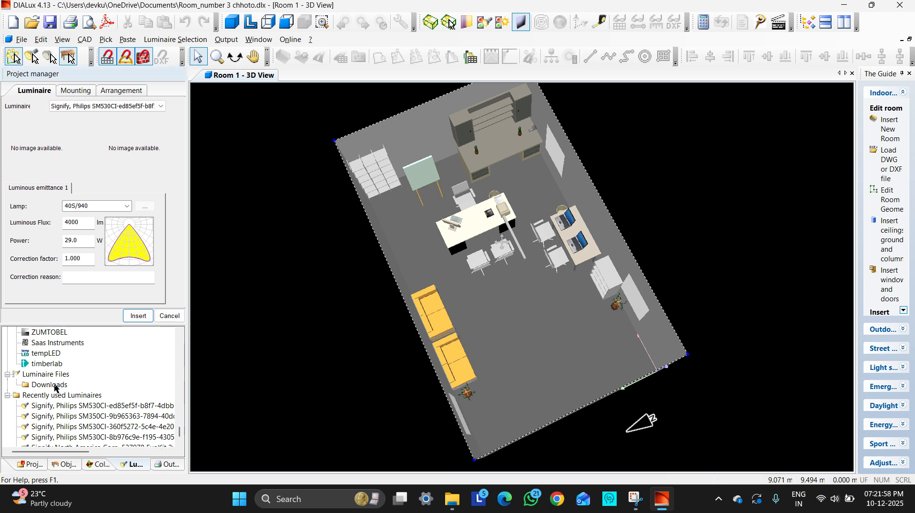
{"action": "double_click", "coordinate": [49, 385]}
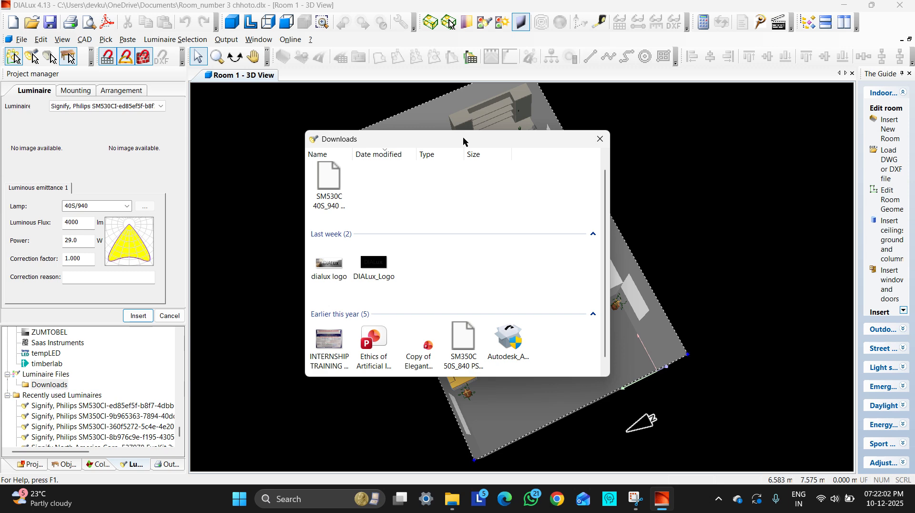
{"action": "left_click_drag", "start_coordinate": [462, 138], "coordinate": [189, 184]}
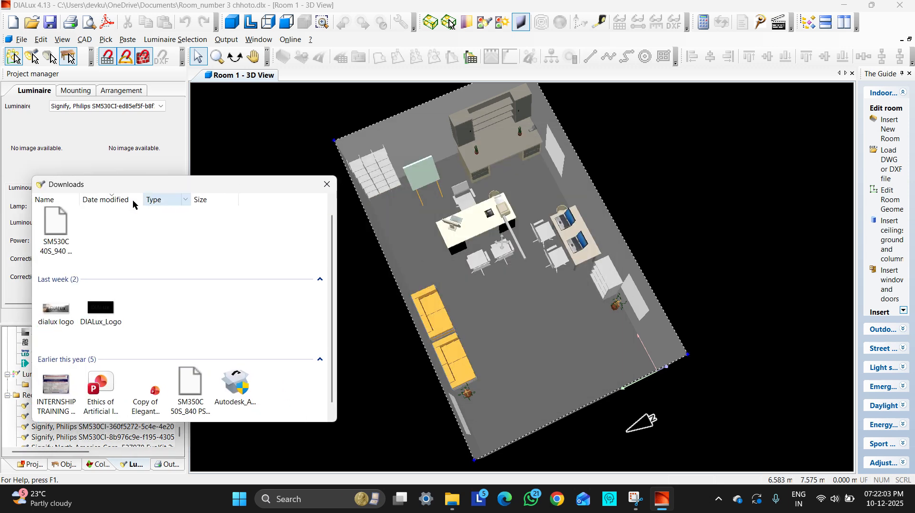
{"action": "left_click", "coordinate": [58, 237]}
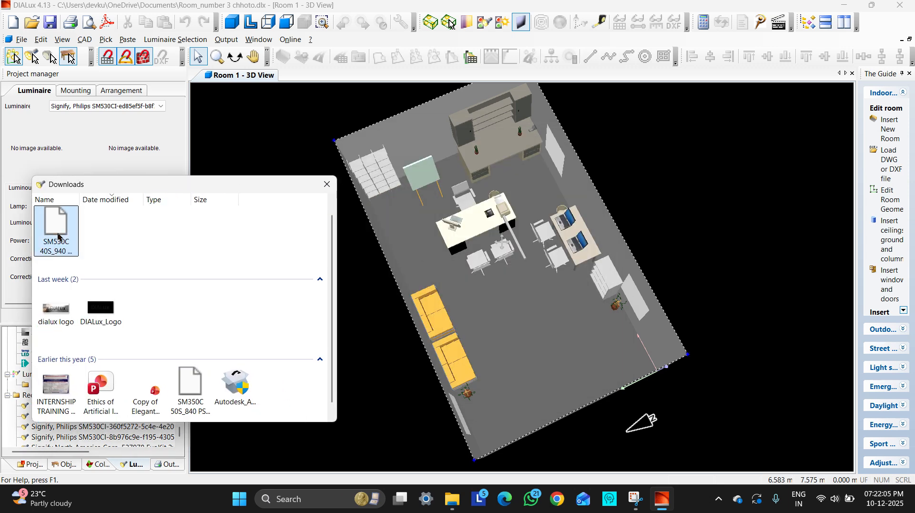
{"action": "left_click_drag", "start_coordinate": [469, 230], "coordinate": [470, 229]}
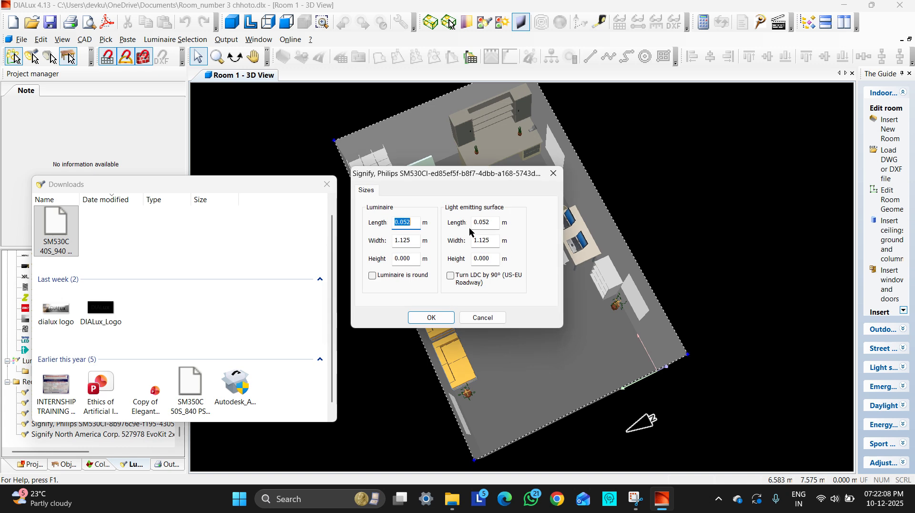
{"action": "left_click", "coordinate": [432, 318]}
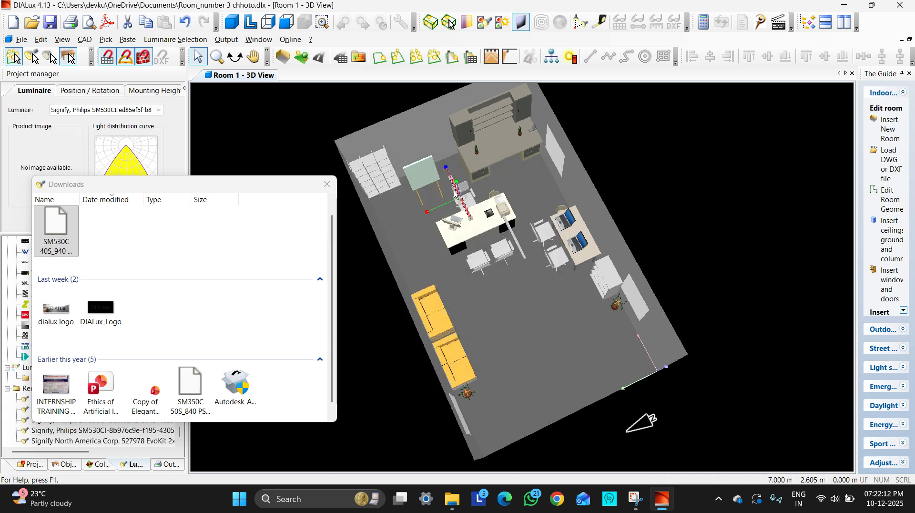
{"action": "left_click", "coordinate": [326, 185]}
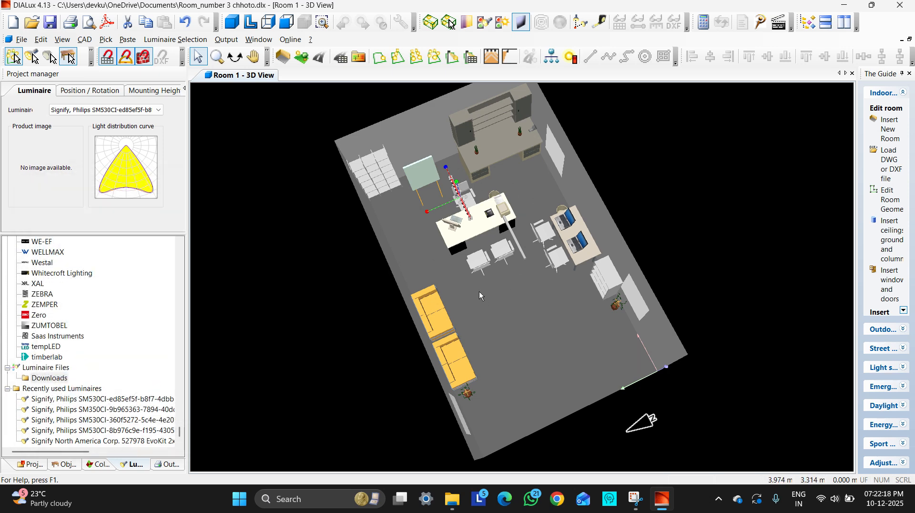
{"action": "scroll", "coordinate": [482, 240], "scroll_direction": "up", "scroll_amount": 3}
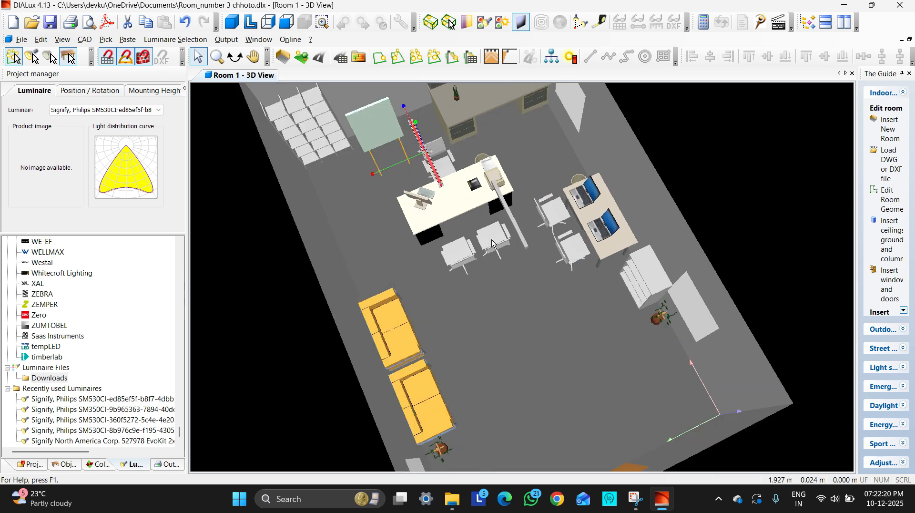
{"action": "scroll", "coordinate": [492, 244], "scroll_direction": "down", "scroll_amount": 3}
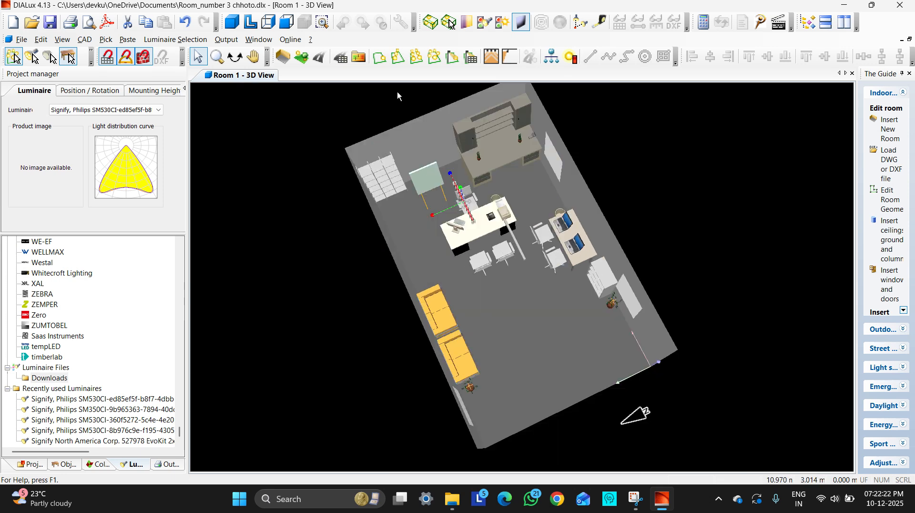